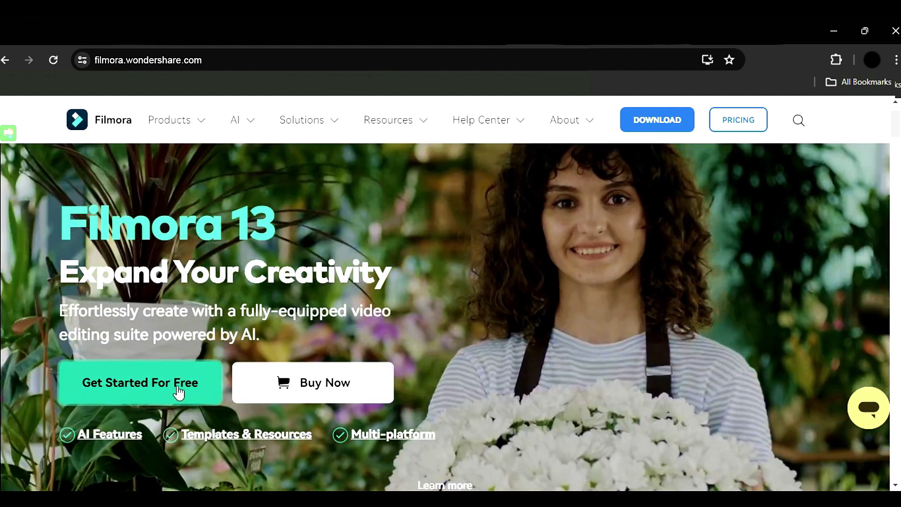
Download the free Filmora installer and subscribe to the Filmora tutorial channel on YouTube.
{"action": "left_click", "coordinate": [176, 392]}
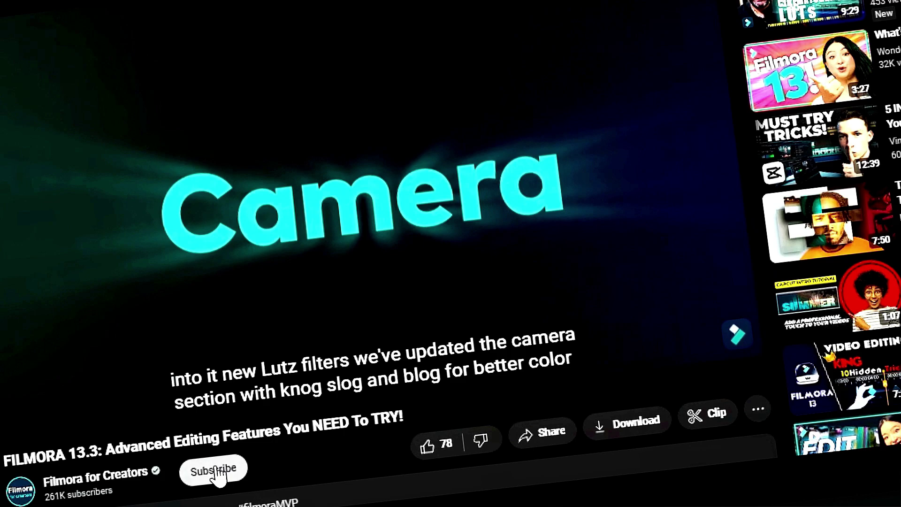
{"action": "left_click", "coordinate": [467, 475]}
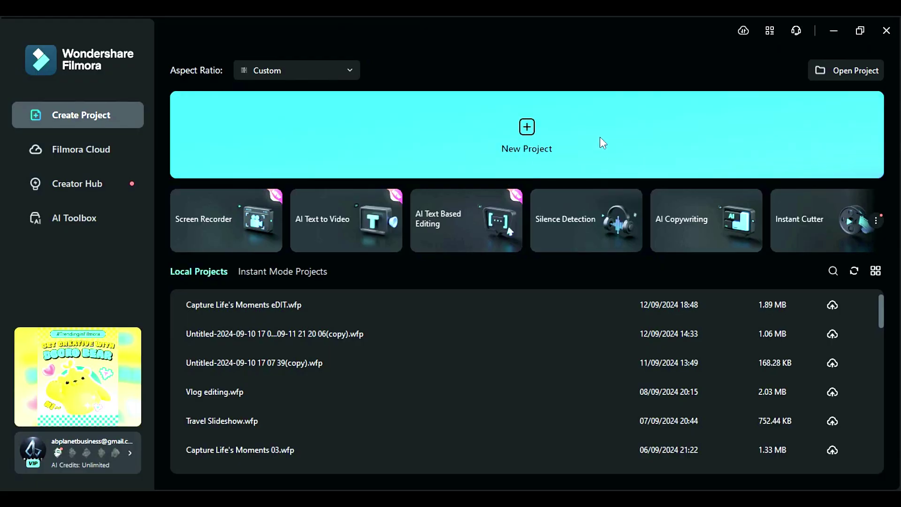
Create a new blank project and set its aspect ratio to 9:16 portrait (1080x1920).
{"action": "left_click", "coordinate": [597, 125]}
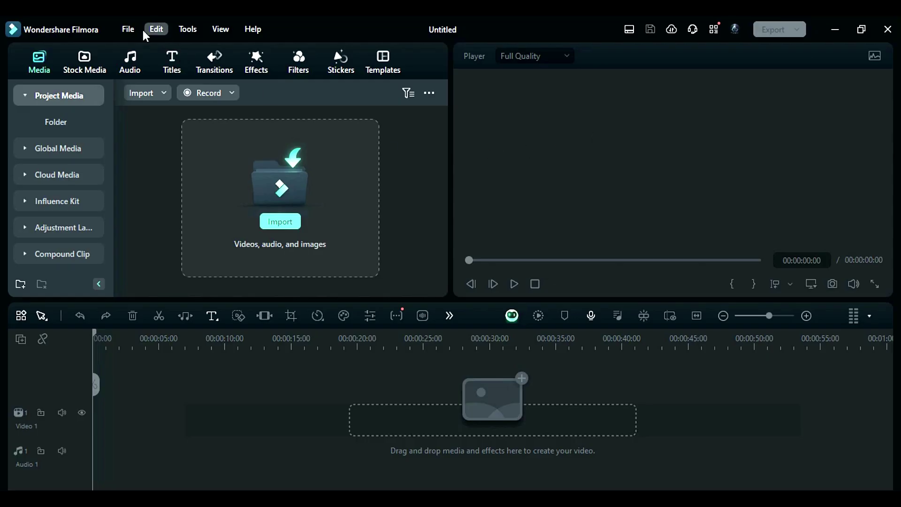
{"action": "left_click", "coordinate": [129, 30]}
{"action": "left_click", "coordinate": [172, 268]}
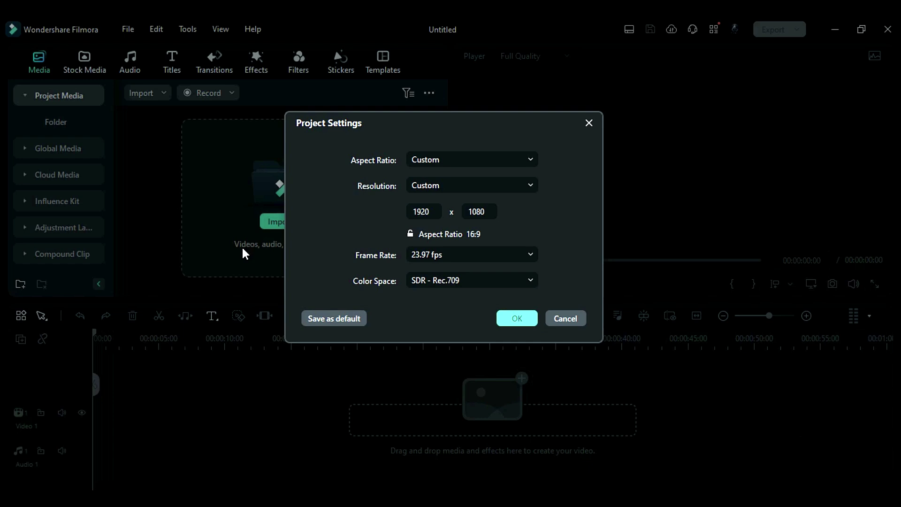
{"action": "left_click", "coordinate": [457, 161]}
{"action": "left_click", "coordinate": [454, 209]}
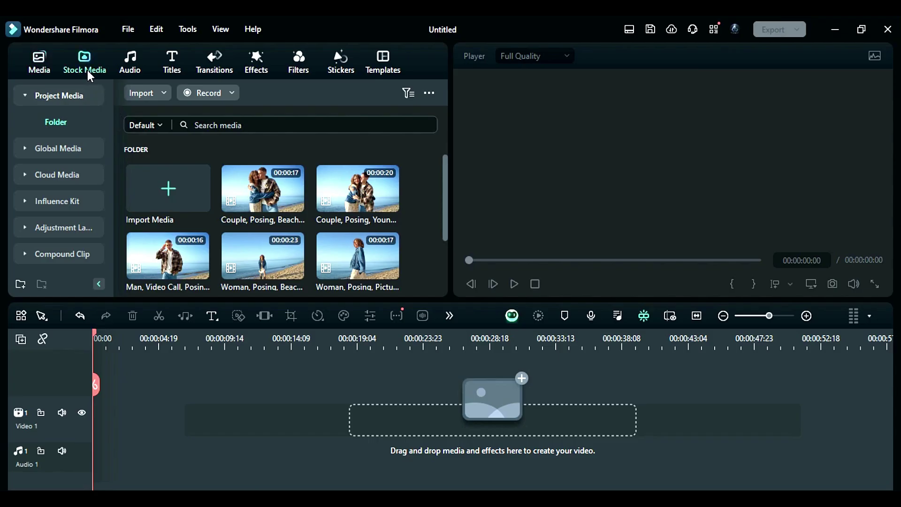
Place a white solid colour on Video 1, trim it to about two seconds, and scale it 322%.
{"action": "left_click", "coordinate": [91, 212]}
{"action": "scroll", "coordinate": [263, 211], "scroll_direction": "down", "scroll_amount": 5}
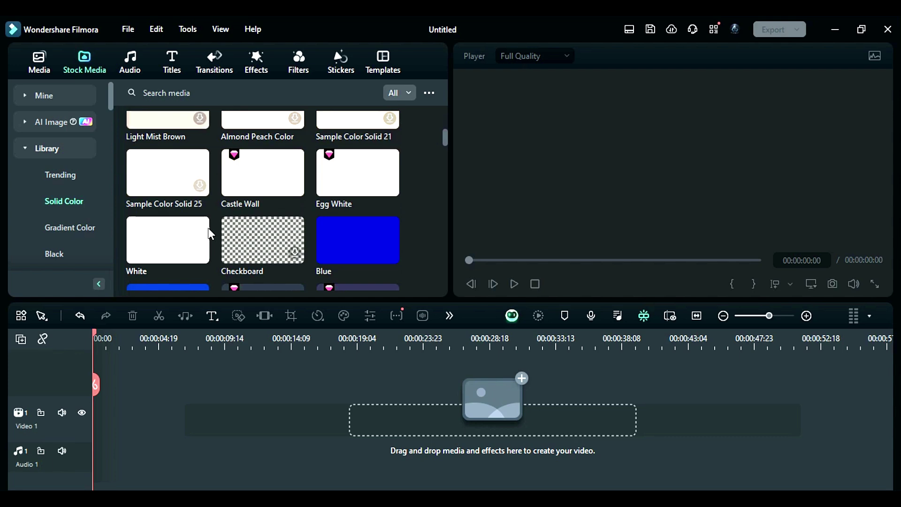
{"action": "left_click_drag", "start_coordinate": [168, 240], "coordinate": [100, 422]}
{"action": "left_click_drag", "start_coordinate": [175, 418], "coordinate": [117, 413]}
{"action": "double_click", "coordinate": [113, 418]}
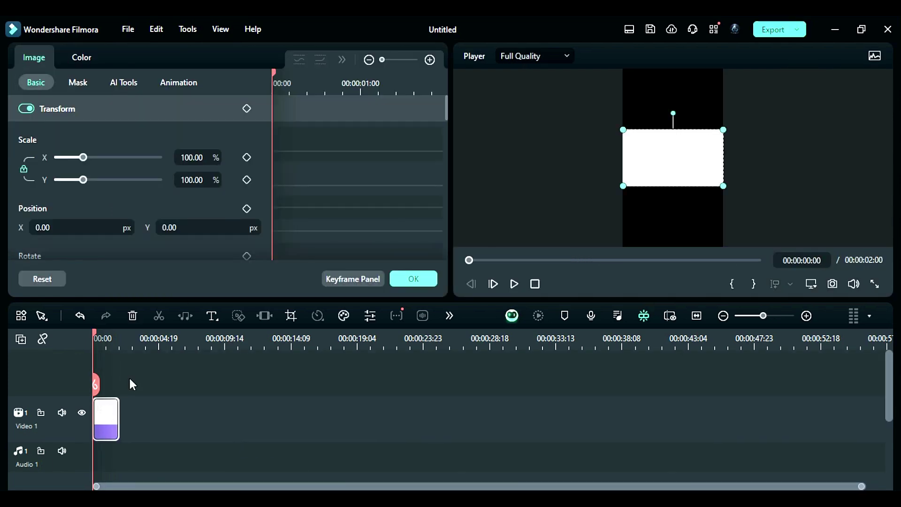
{"action": "left_click", "coordinate": [188, 185]}
{"action": "type", "text": "322"}
{"action": "key", "text": "Return"}
{"action": "left_click", "coordinate": [428, 280]}
Put the beach couple clip on Video 2 and scale it to about 217%.
{"action": "left_click", "coordinate": [49, 70]}
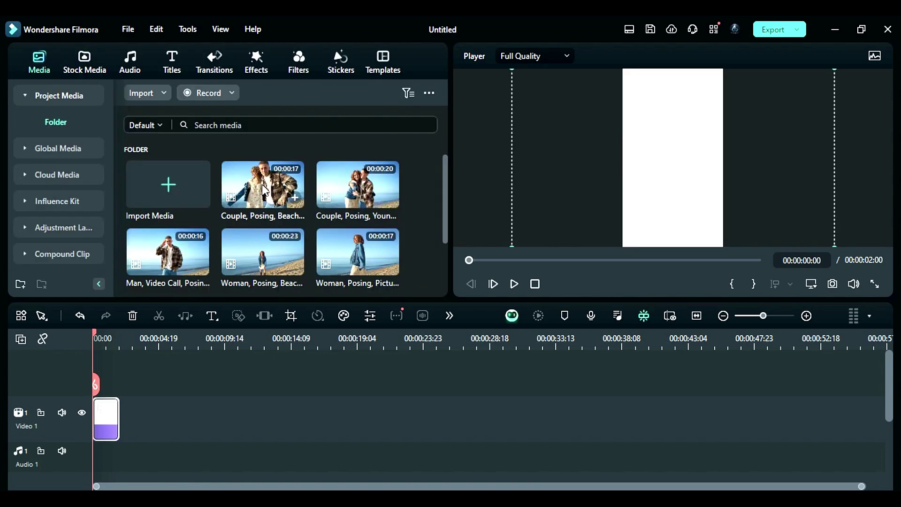
{"action": "left_click_drag", "start_coordinate": [261, 188], "coordinate": [161, 418]}
{"action": "double_click", "coordinate": [161, 418]}
{"action": "left_click", "coordinate": [193, 180]}
{"action": "type", "text": "134"}
{"action": "key", "text": "Return"}
{"action": "left_click_drag", "start_coordinate": [91, 157], "coordinate": [136, 157]}
Desaturate the couple clip to black and white and raise its contrast to 44.
{"action": "left_click", "coordinate": [81, 58]}
{"action": "scroll", "coordinate": [130, 225], "scroll_direction": "down", "scroll_amount": 3}
{"action": "scroll", "coordinate": [131, 227], "scroll_direction": "down", "scroll_amount": 3}
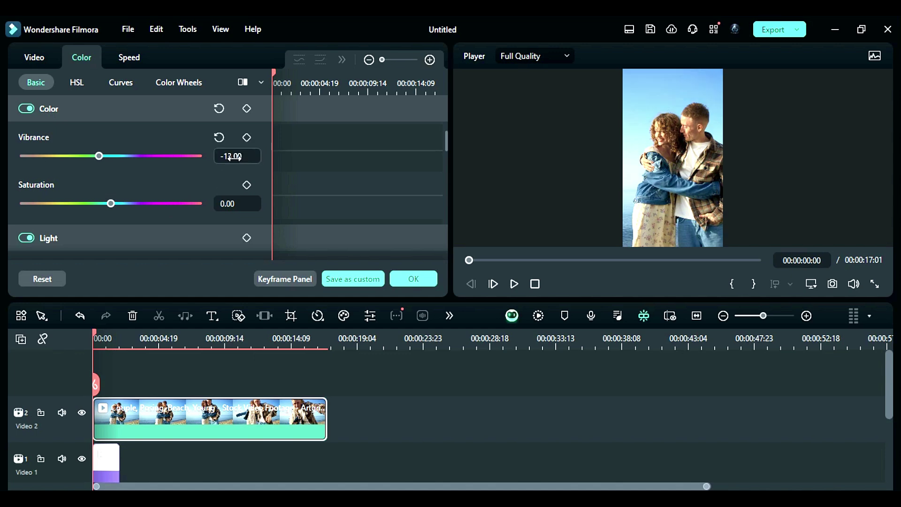
{"action": "left_click_drag", "start_coordinate": [111, 204], "coordinate": [18, 210]}
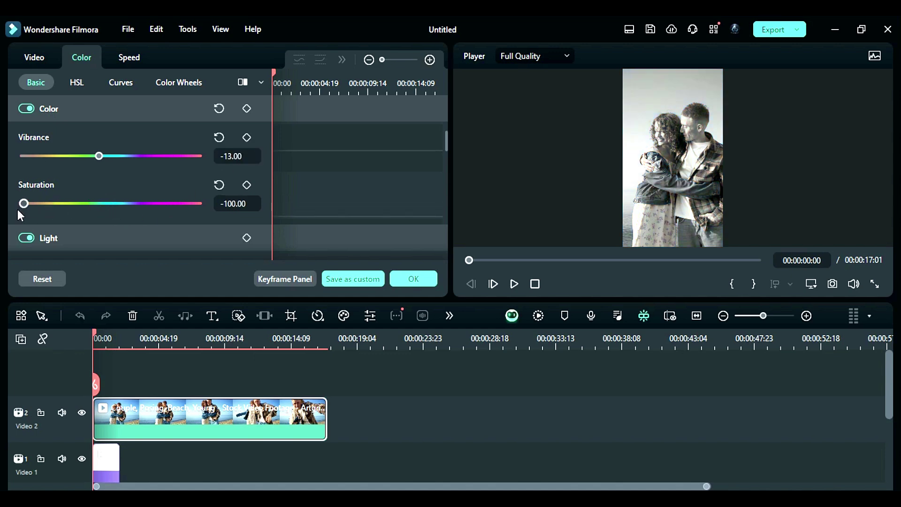
{"action": "scroll", "coordinate": [136, 233], "scroll_direction": "down", "scroll_amount": 3}
{"action": "scroll", "coordinate": [120, 216], "scroll_direction": "down", "scroll_amount": 2}
{"action": "left_click_drag", "start_coordinate": [111, 183], "coordinate": [149, 189]}
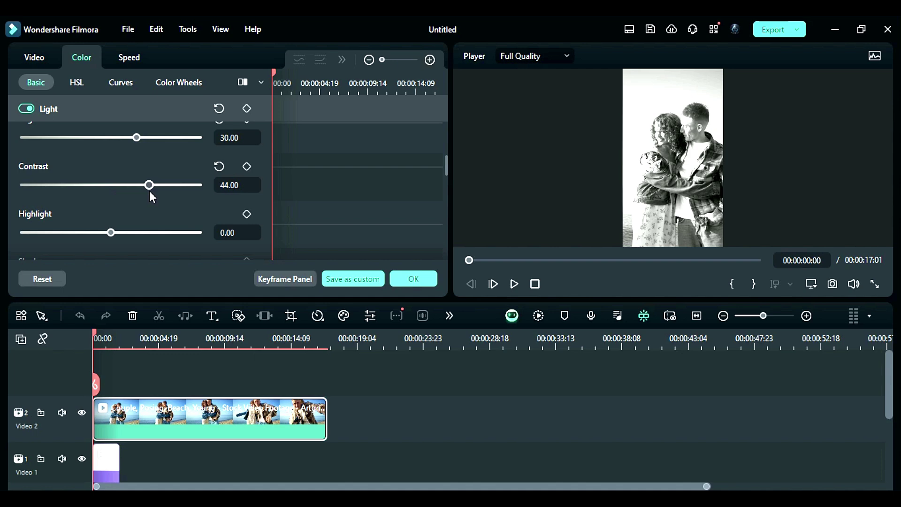
{"action": "scroll", "coordinate": [149, 190], "scroll_direction": "down", "scroll_amount": 3}
{"action": "left_click", "coordinate": [416, 282]}
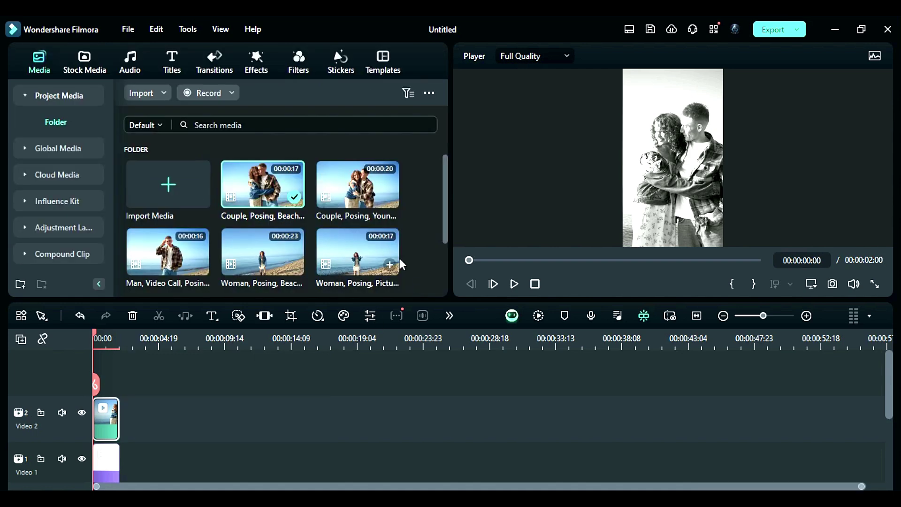
Apply the NewBlue FX Dream Glow effect to the couple clip.
{"action": "left_click", "coordinate": [256, 61]}
{"action": "scroll", "coordinate": [84, 211], "scroll_direction": "down", "scroll_amount": 5}
{"action": "left_click", "coordinate": [57, 227]}
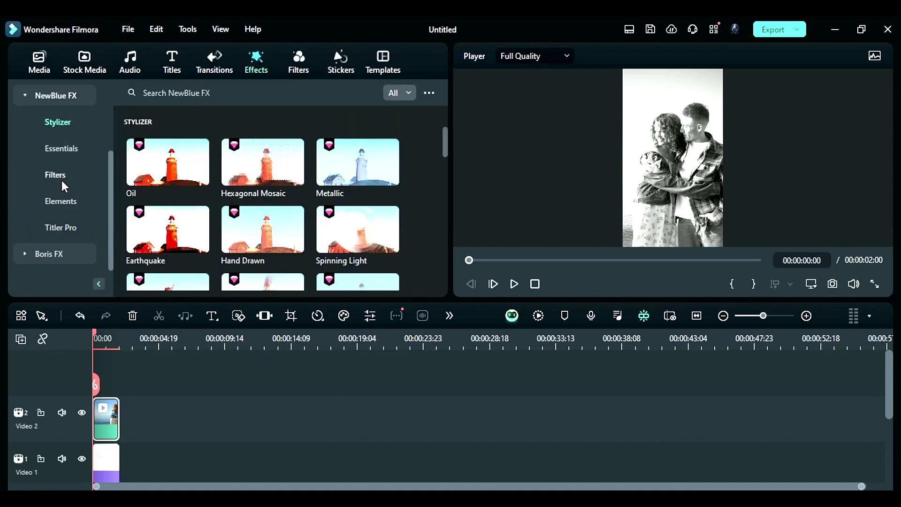
{"action": "left_click", "coordinate": [58, 177]}
{"action": "scroll", "coordinate": [346, 233], "scroll_direction": "down", "scroll_amount": 5}
{"action": "left_click_drag", "start_coordinate": [346, 233], "coordinate": [107, 418]}
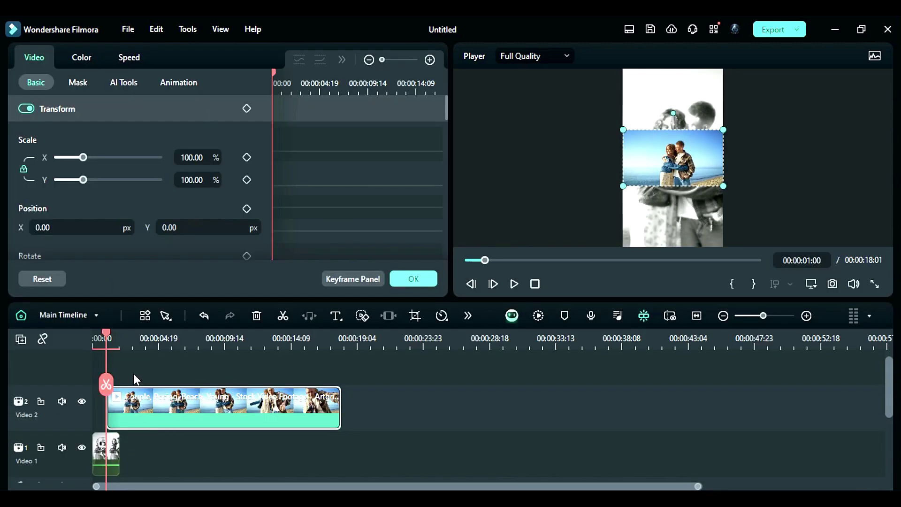
Give the colour clip a Parallel Lines mask rotated 90° at 36% width.
{"action": "left_click", "coordinate": [85, 86]}
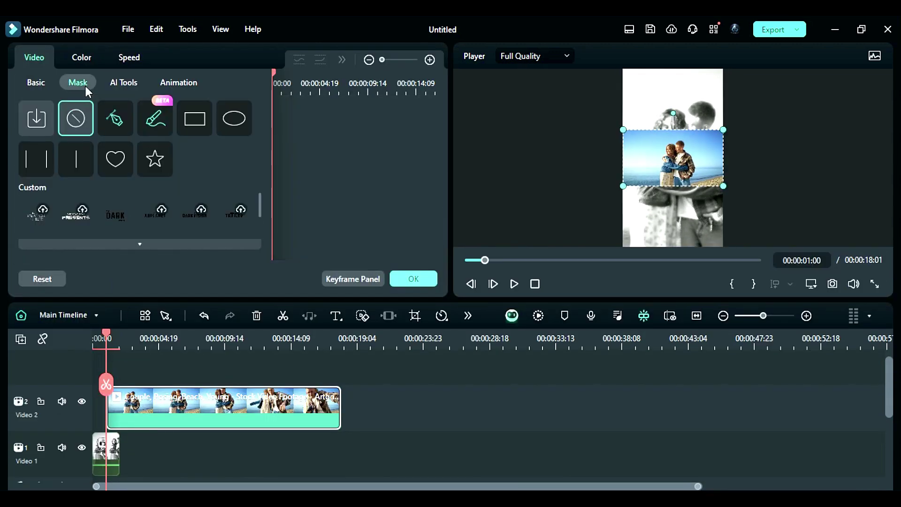
{"action": "left_click", "coordinate": [49, 156]}
{"action": "scroll", "coordinate": [159, 237], "scroll_direction": "down", "scroll_amount": 3}
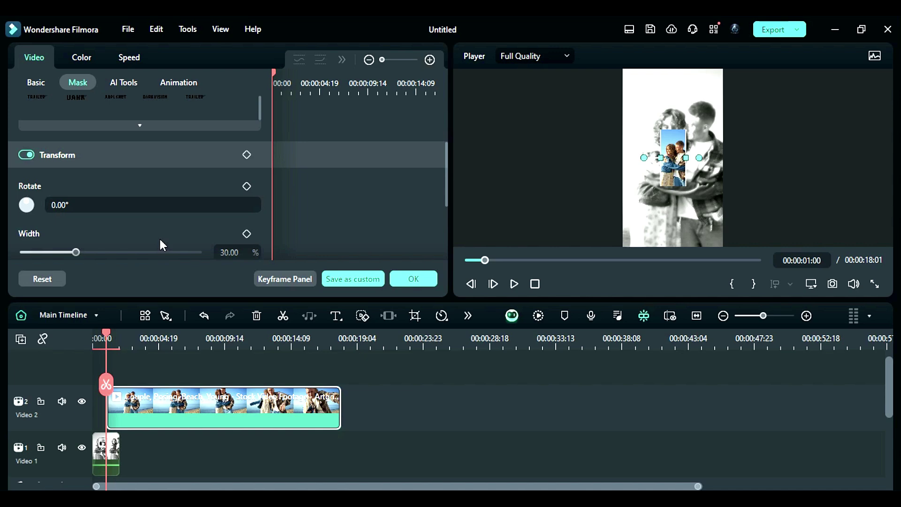
{"action": "key", "text": "Return"}
{"action": "scroll", "coordinate": [214, 217], "scroll_direction": "down", "scroll_amount": 2}
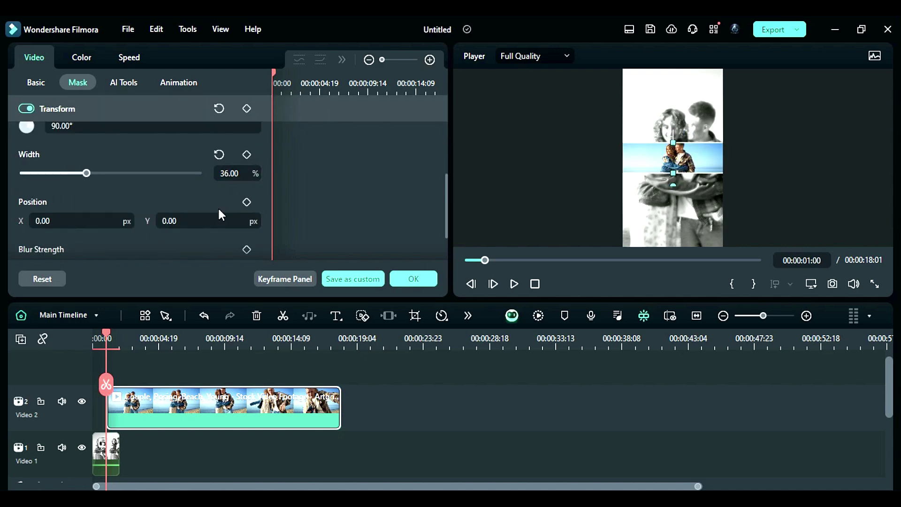
{"action": "left_click", "coordinate": [22, 82]}
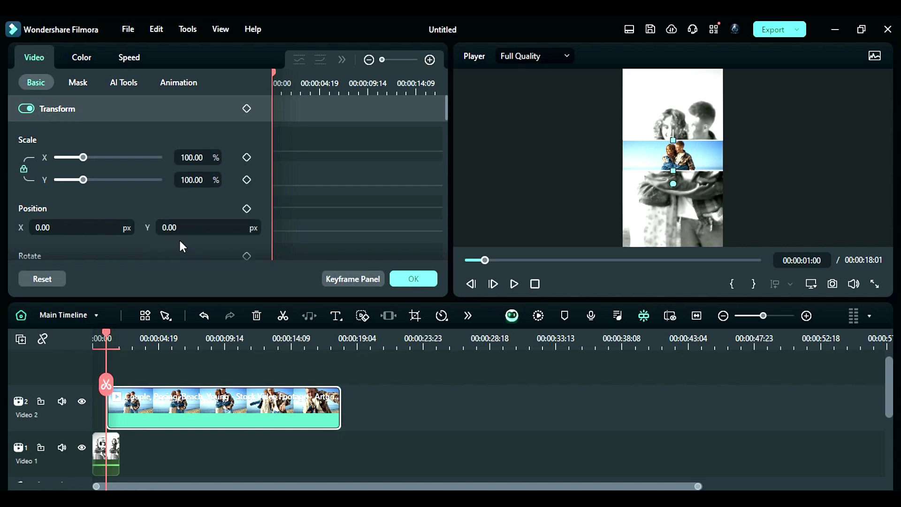
Move the colour strip toward the top, keyframe its position, and set its starting opacity to 0.
{"action": "left_click_drag", "start_coordinate": [183, 228], "coordinate": [151, 226]}
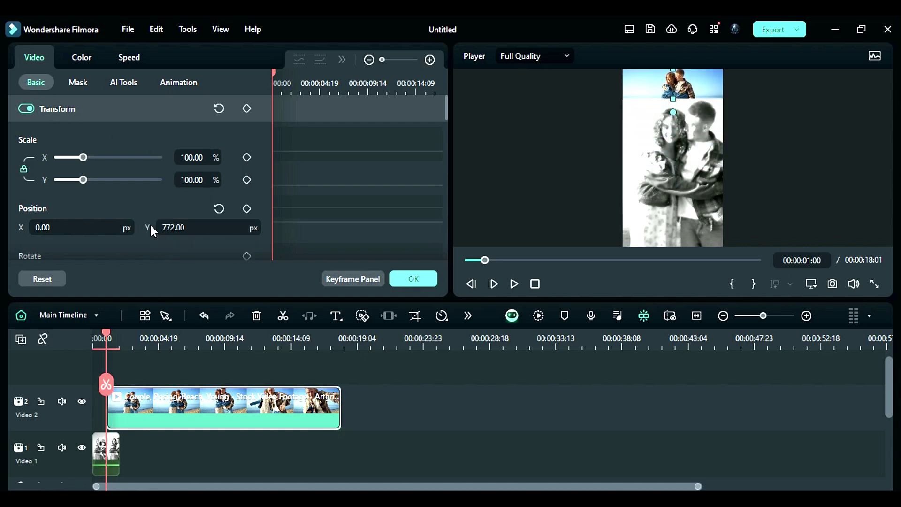
{"action": "left_click", "coordinate": [247, 209]}
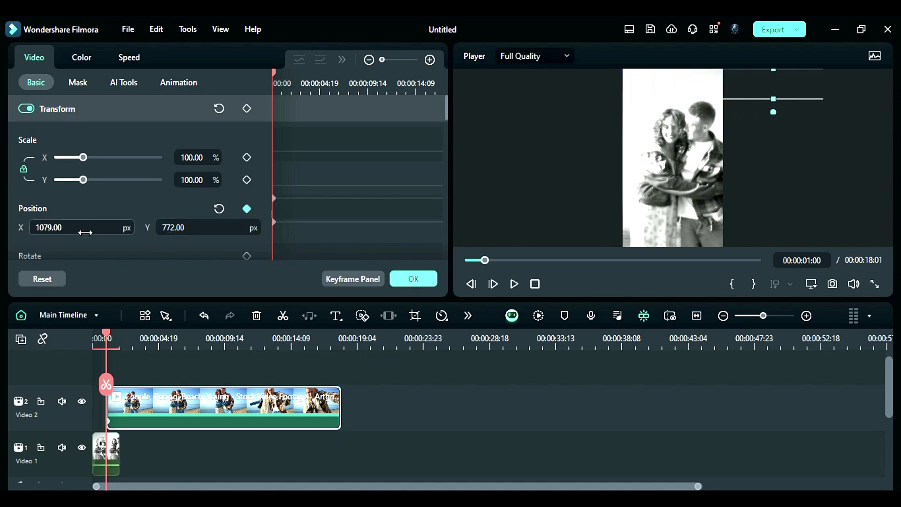
{"action": "left_click", "coordinate": [110, 362]}
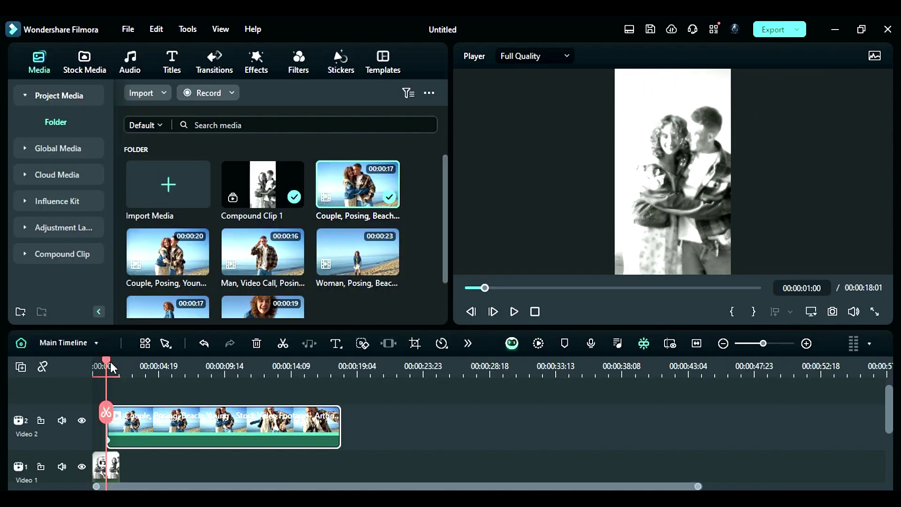
{"action": "left_click", "coordinate": [162, 426]}
{"action": "scroll", "coordinate": [258, 235], "scroll_direction": "down", "scroll_amount": 4}
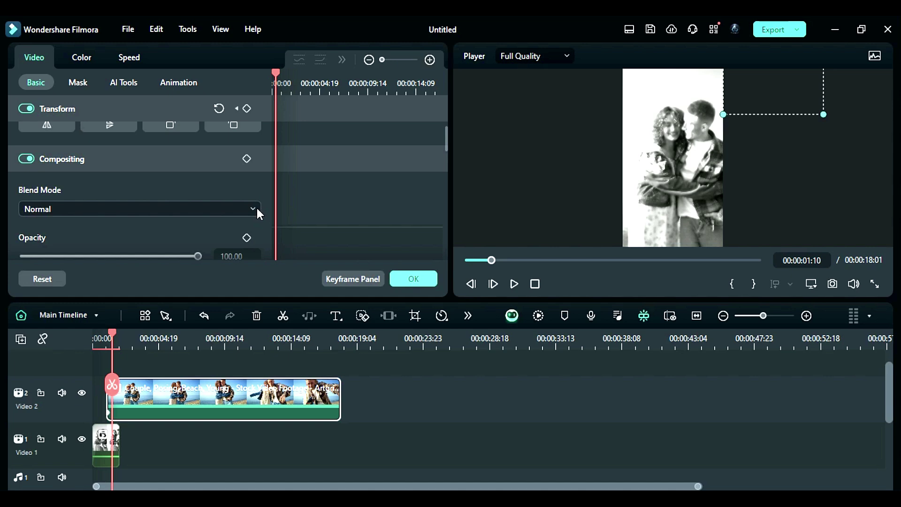
{"action": "left_click_drag", "start_coordinate": [200, 216], "coordinate": [5, 240]}
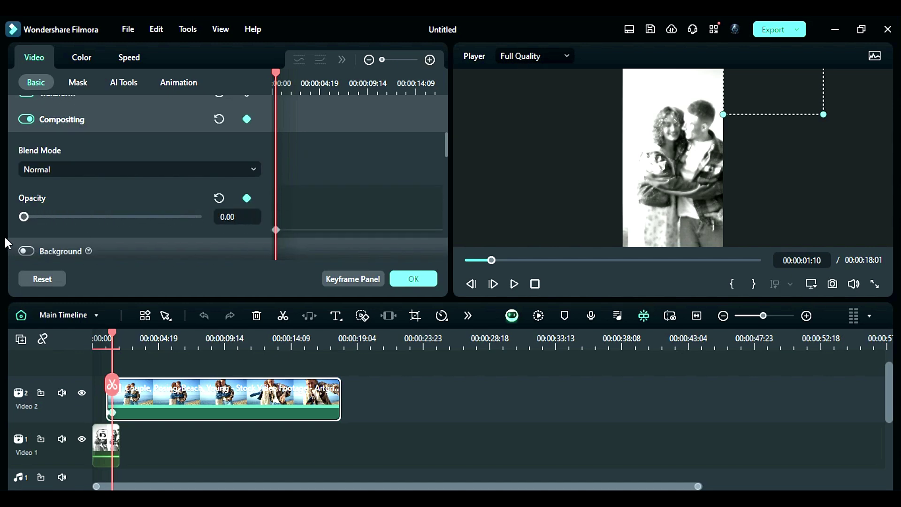
At 00:00:02:00, keyframe the strip's opacity at 100 and horizontal position at 0.
{"action": "left_click_drag", "start_coordinate": [112, 335], "coordinate": [120, 336]}
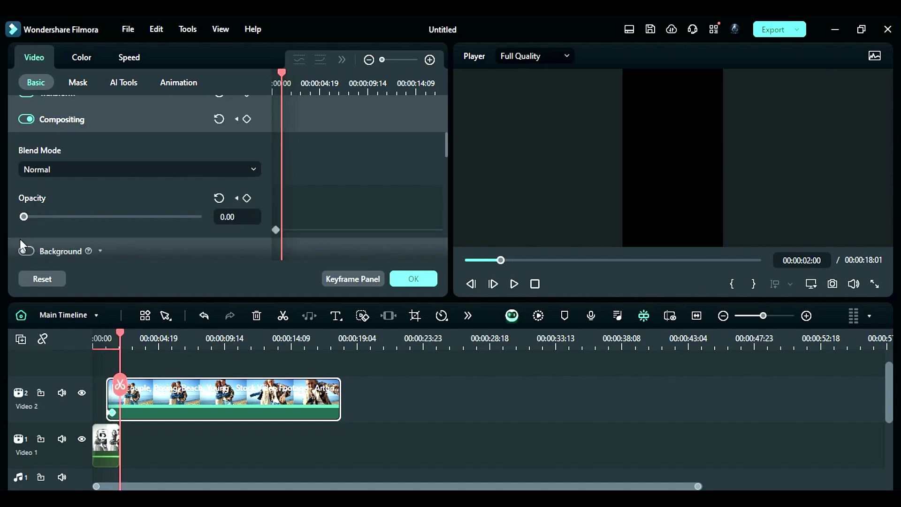
{"action": "left_click_drag", "start_coordinate": [22, 217], "coordinate": [184, 201]}
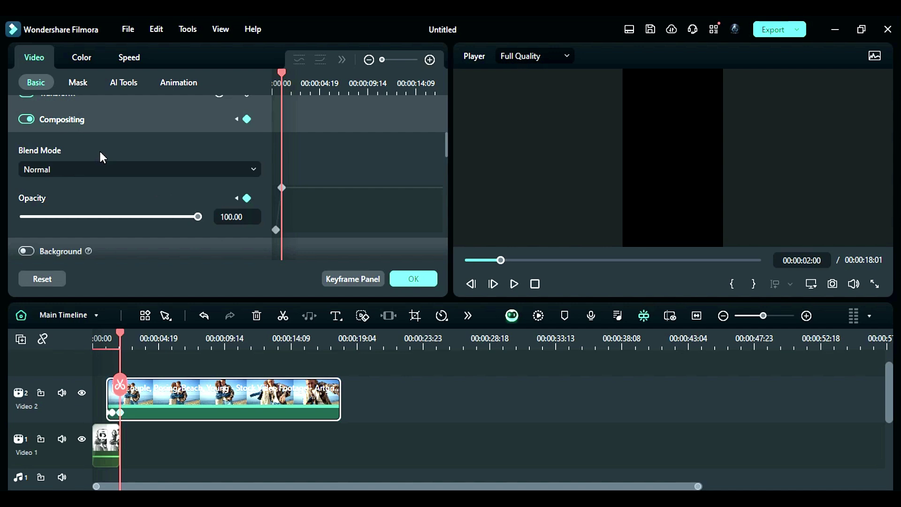
{"action": "scroll", "coordinate": [108, 159], "scroll_direction": "up", "scroll_amount": 3}
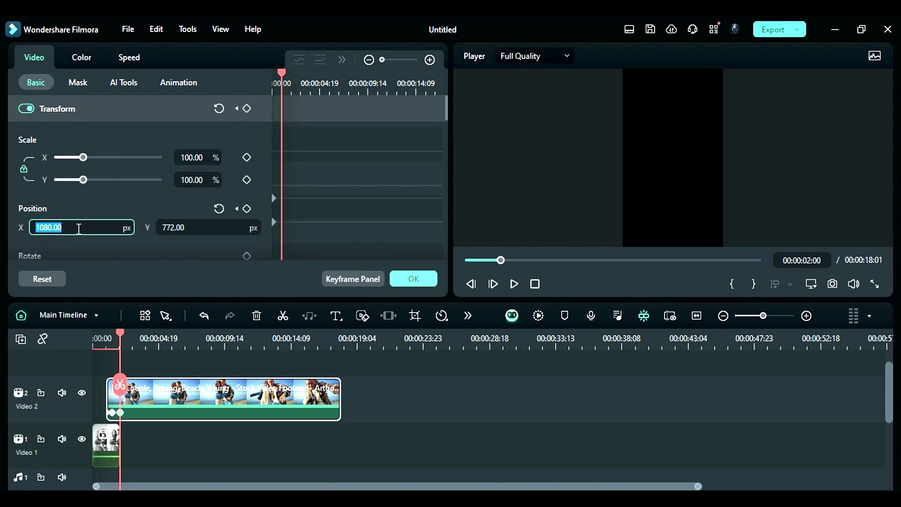
{"action": "key", "text": "Return"}
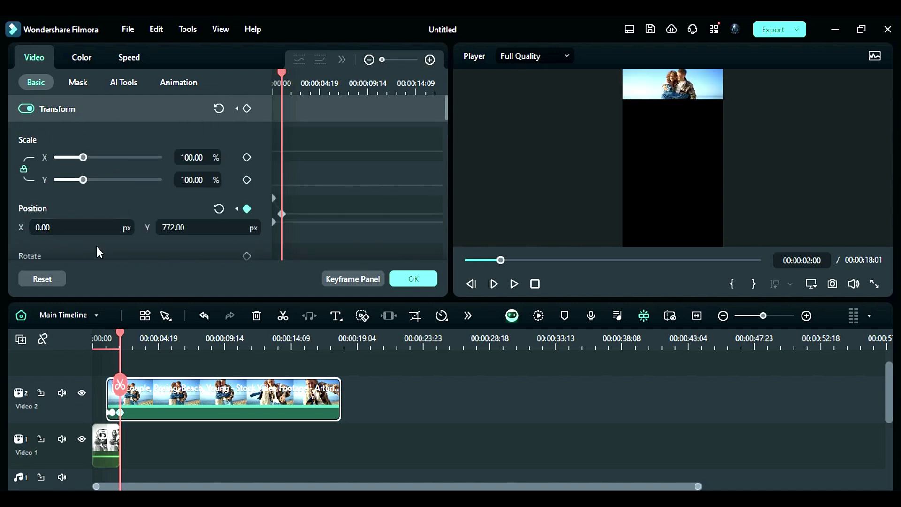
Apply easing to the strip's position keyframe and play back the animation.
{"action": "scroll", "coordinate": [303, 181], "scroll_direction": "down", "scroll_amount": 5}
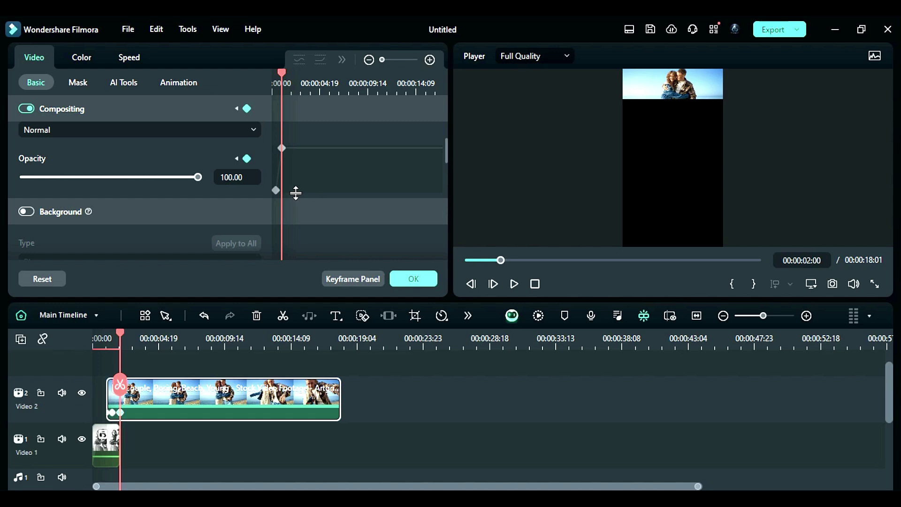
{"action": "left_click", "coordinate": [276, 191]}
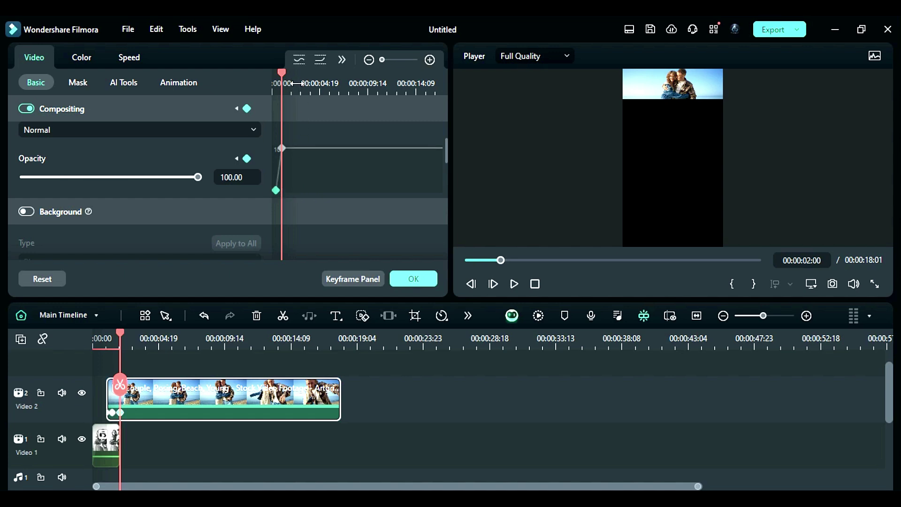
{"action": "scroll", "coordinate": [329, 199], "scroll_direction": "up", "scroll_amount": 2}
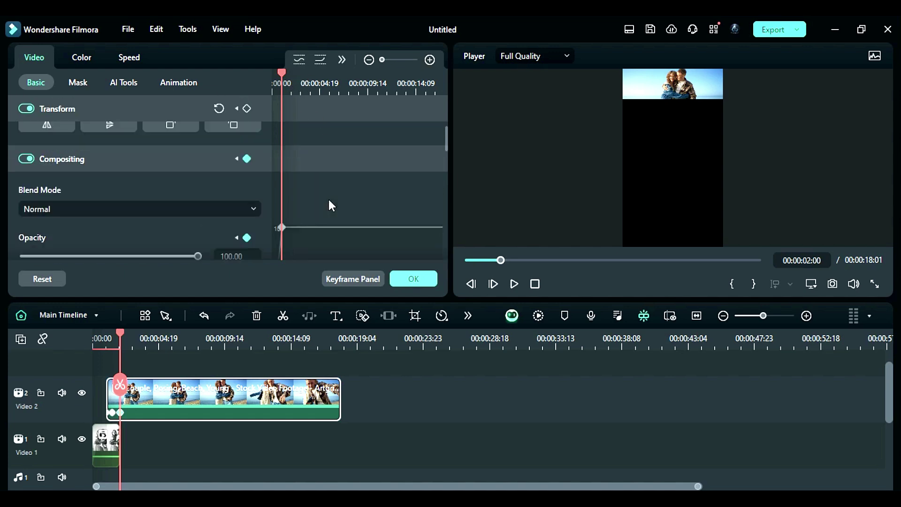
{"action": "scroll", "coordinate": [329, 201], "scroll_direction": "up", "scroll_amount": 3}
{"action": "left_click", "coordinate": [282, 173]}
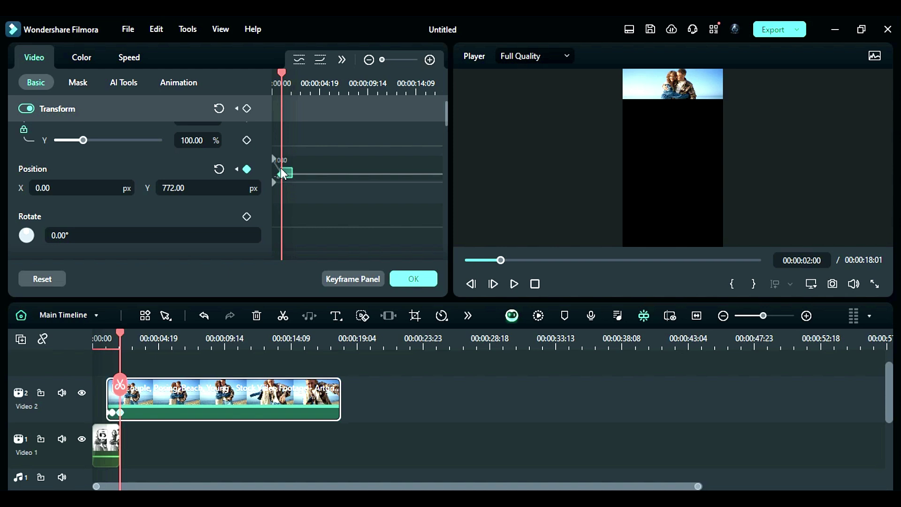
{"action": "left_click", "coordinate": [299, 60]}
{"action": "key", "text": "space"}
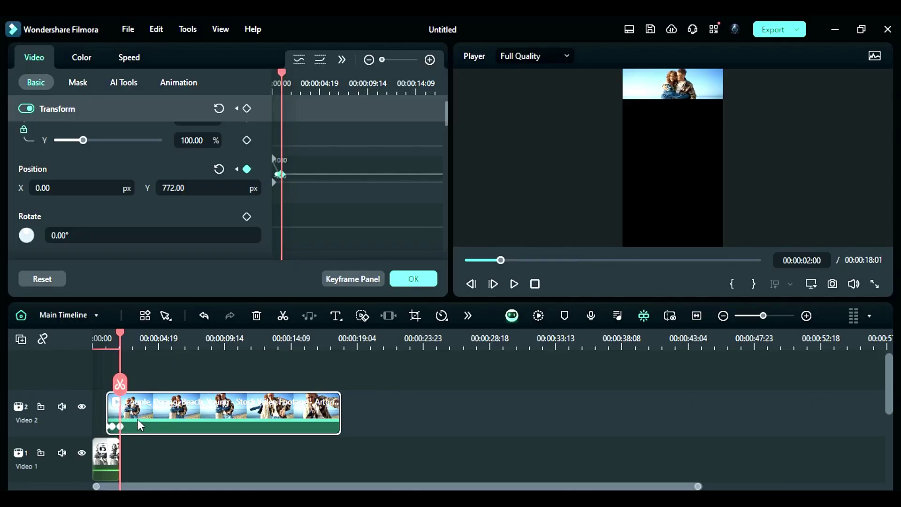
Duplicate the animated strip onto Video 3, close its properties, and scrub the opening to check it.
{"action": "left_click_drag", "start_coordinate": [137, 419], "coordinate": [140, 373]}
{"action": "scroll", "coordinate": [171, 389], "scroll_direction": "down", "scroll_amount": 1}
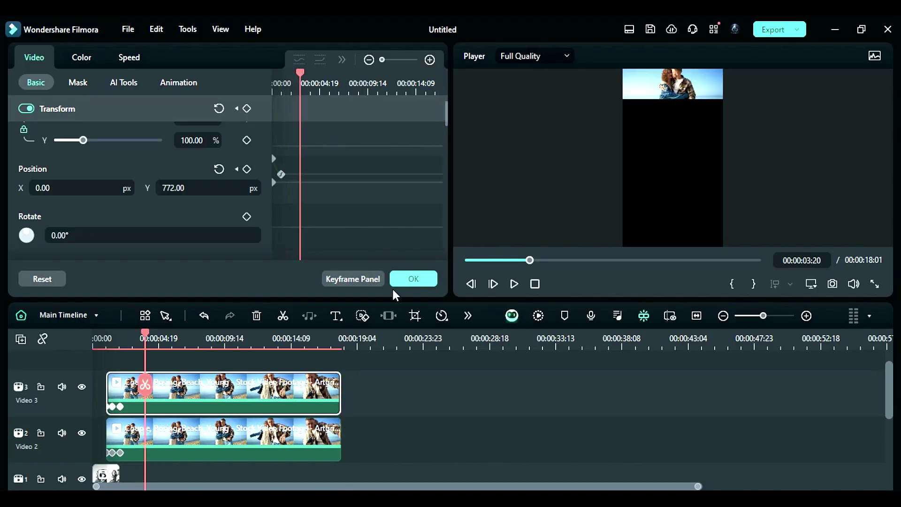
{"action": "left_click", "coordinate": [404, 280]}
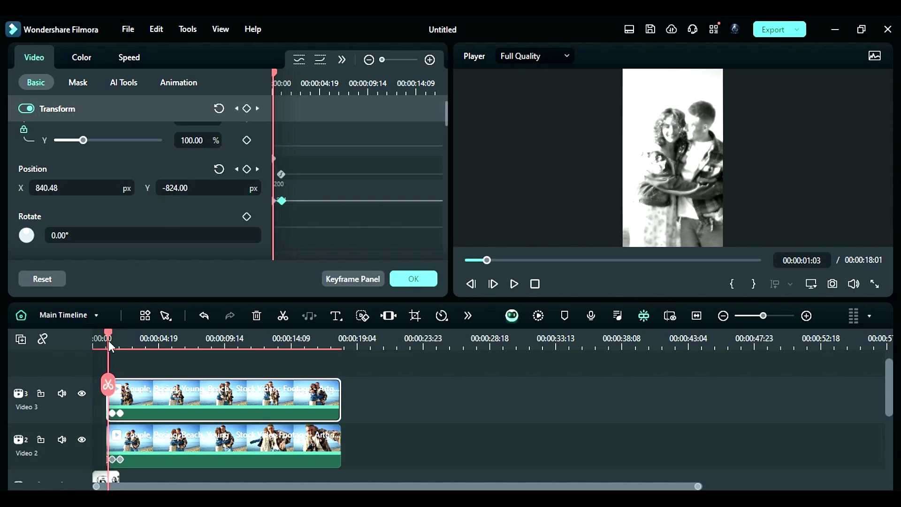
{"action": "mouse_move", "coordinate": [110, 346]}
{"action": "left_mouse_down"}
{"action": "mouse_move", "coordinate": [120, 346]}
{"action": "mouse_move", "coordinate": [105, 345]}
{"action": "left_mouse_up"}
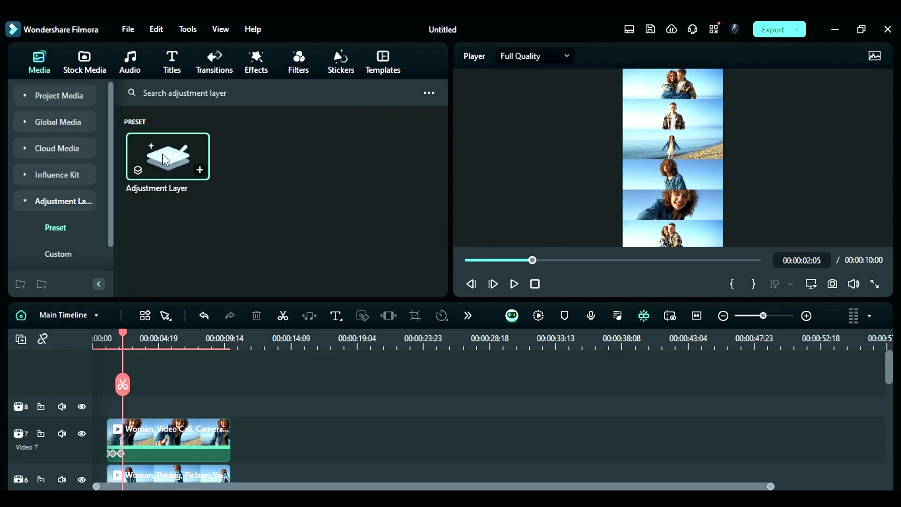
Add an adjustment layer on a top track spanning the clips, with lowered White and Black levels.
{"action": "left_click_drag", "start_coordinate": [165, 160], "coordinate": [86, 410]}
{"action": "left_click_drag", "start_coordinate": [156, 407], "coordinate": [230, 407]}
{"action": "double_click", "coordinate": [188, 407]}
{"action": "scroll", "coordinate": [118, 188], "scroll_direction": "down", "scroll_amount": 3}
{"action": "left_click_drag", "start_coordinate": [111, 145], "coordinate": [114, 146]}
{"action": "scroll", "coordinate": [114, 148], "scroll_direction": "down", "scroll_amount": 3}
{"action": "left_click_drag", "start_coordinate": [111, 215], "coordinate": [91, 215]}
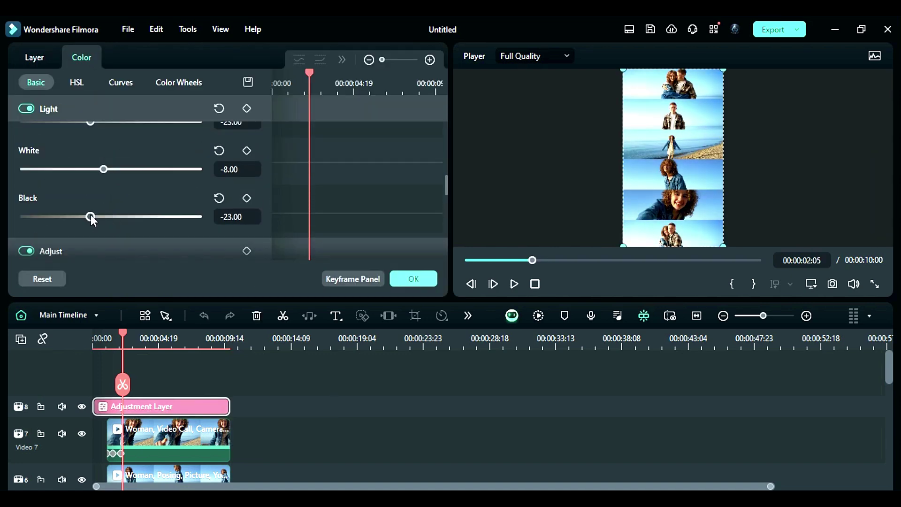
{"action": "left_click", "coordinate": [413, 278]}
Add the Lifestyle Mild Tint filter above, render a preview, and play the collage.
{"action": "left_click", "coordinate": [299, 62]}
{"action": "left_click", "coordinate": [56, 228]}
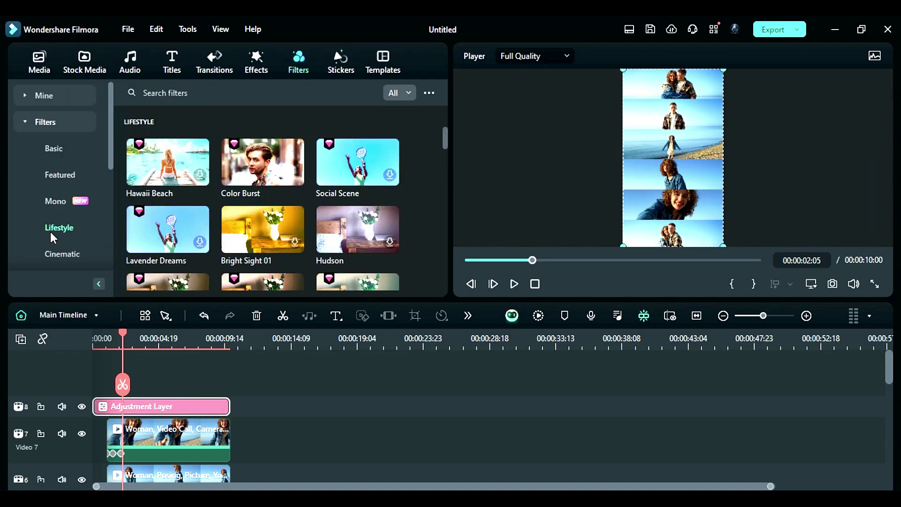
{"action": "scroll", "coordinate": [263, 211], "scroll_direction": "down", "scroll_amount": 2}
{"action": "left_click_drag", "start_coordinate": [358, 196], "coordinate": [226, 407]}
{"action": "left_click", "coordinate": [539, 316]}
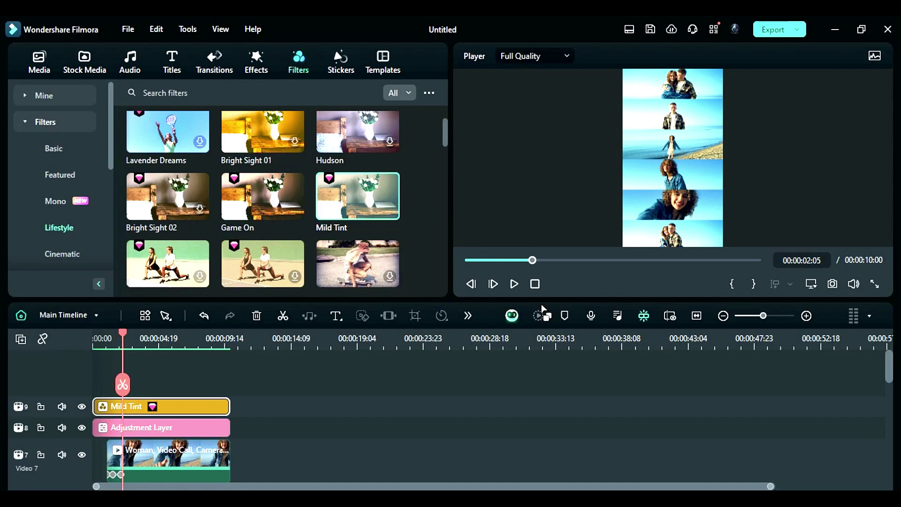
{"action": "left_click", "coordinate": [515, 283]}
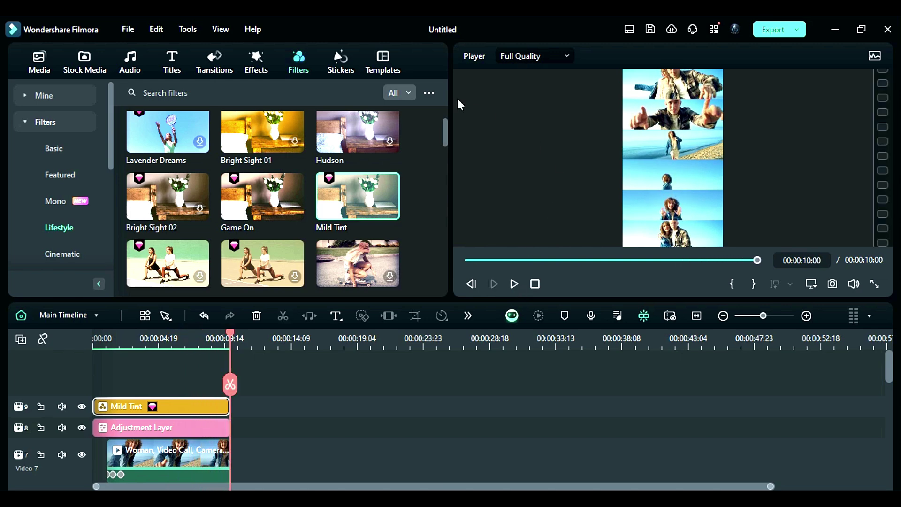
Show 'collage' results in the Templates library and scroll through them.
{"action": "left_click", "coordinate": [383, 62]}
{"action": "left_click_drag", "start_coordinate": [444, 130], "coordinate": [457, 238]}
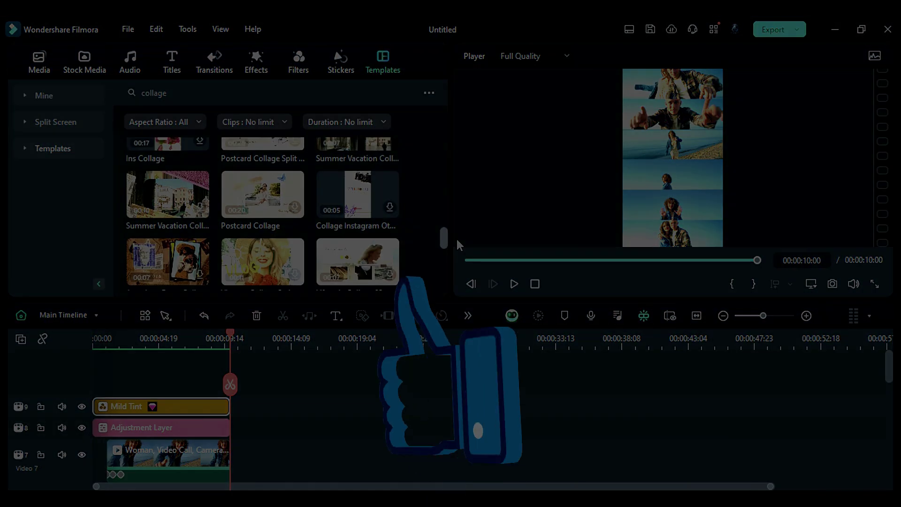